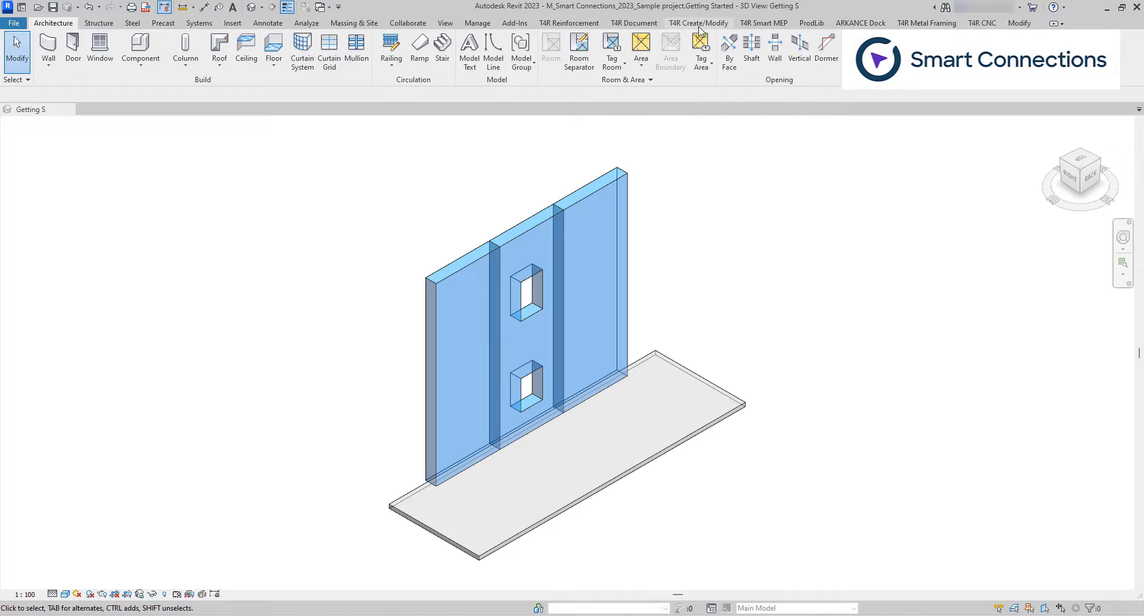
Float the Smart Connections ribbon panel from the T4R Create/Modify tab over the 3D view.
left_click(698, 23)
left_click_drag(194, 83, 287, 228)
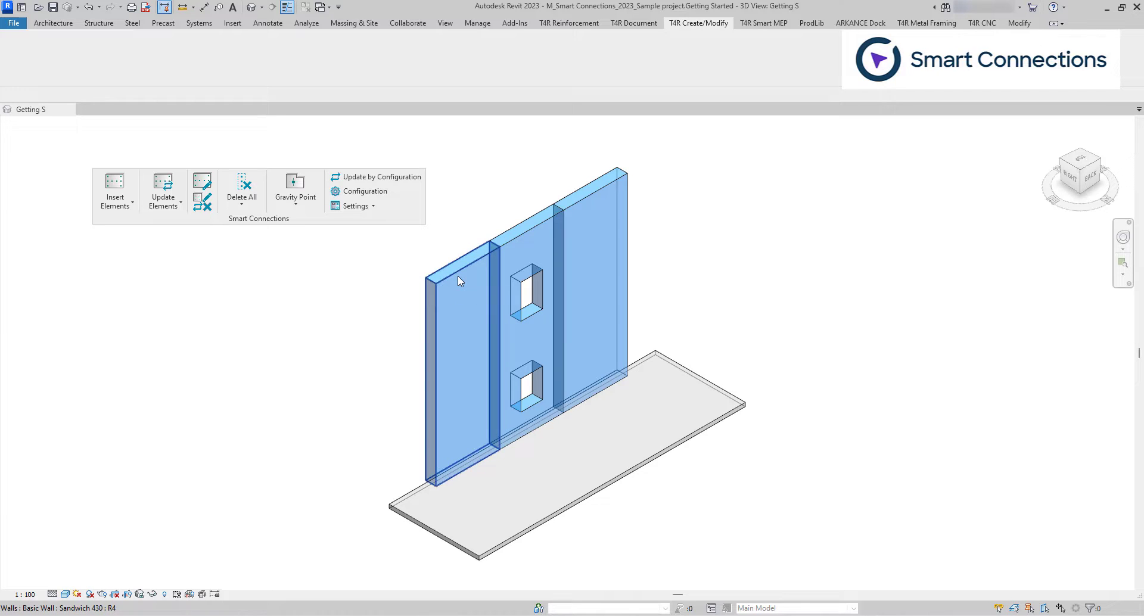
Select all three wall panels and insert the Walls / SW_8 panel details into them.
left_click(489, 265)
left_click(618, 186)
left_click(618, 186, "ctrl")
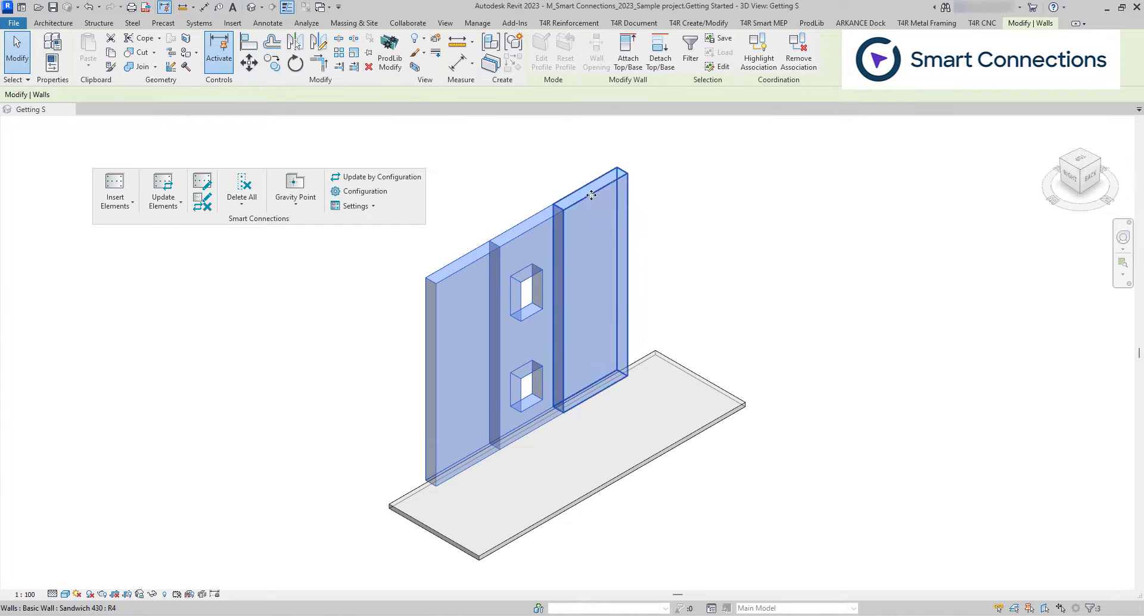
left_click(124, 192)
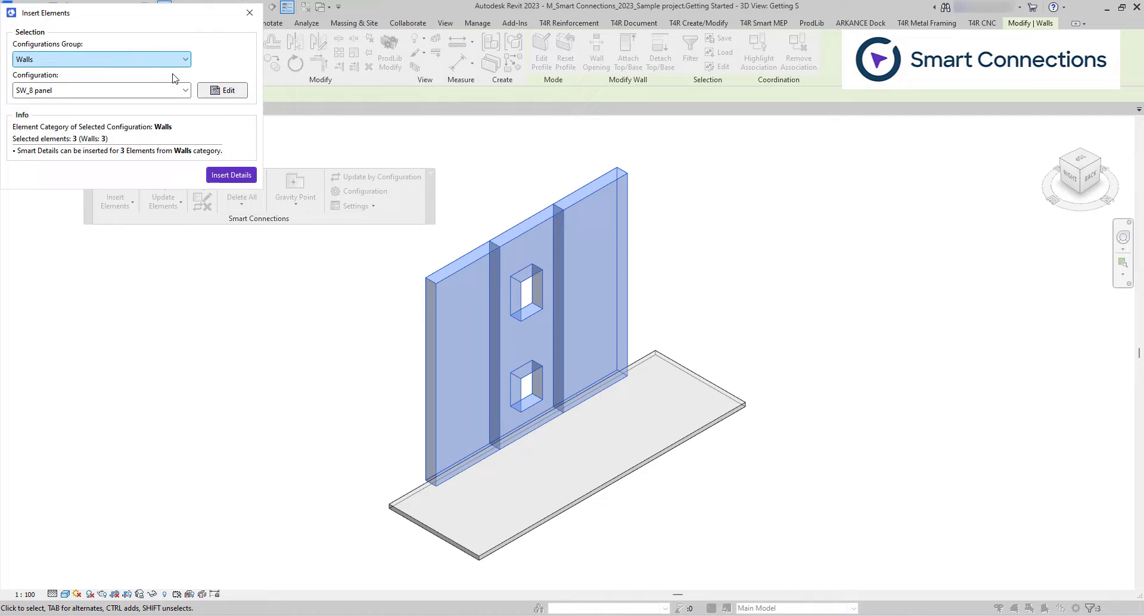
left_click(145, 90)
left_click(145, 91)
left_click(230, 175)
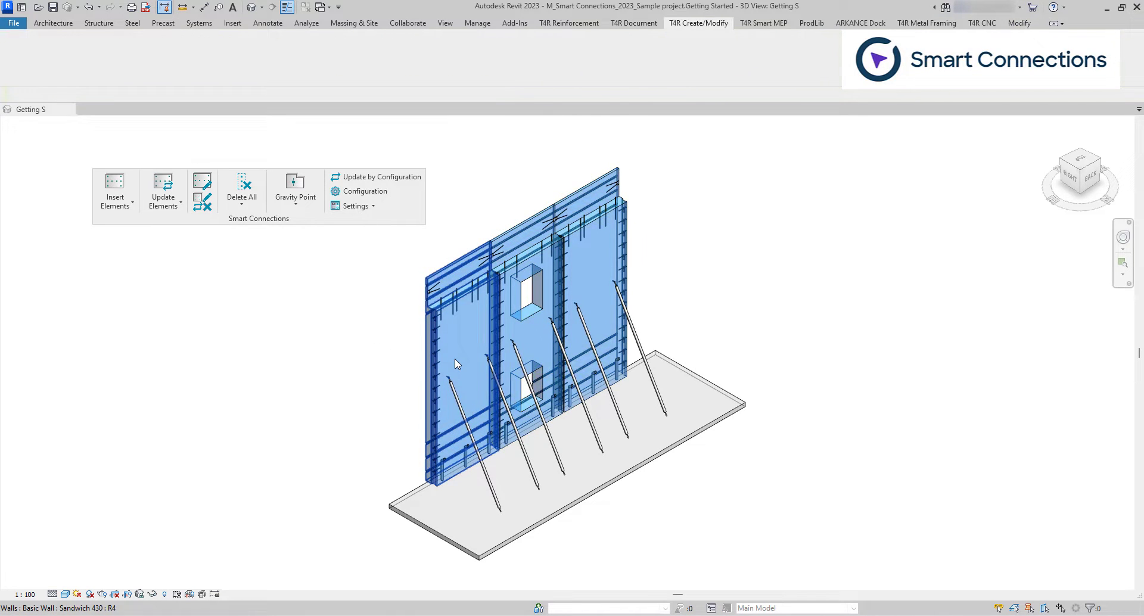
Shorten and shift the left wall panel, deleting the PVL 80 inserts that no longer fit.
left_click(456, 362)
left_click_drag(446, 360, 480, 347)
left_click(931, 600)
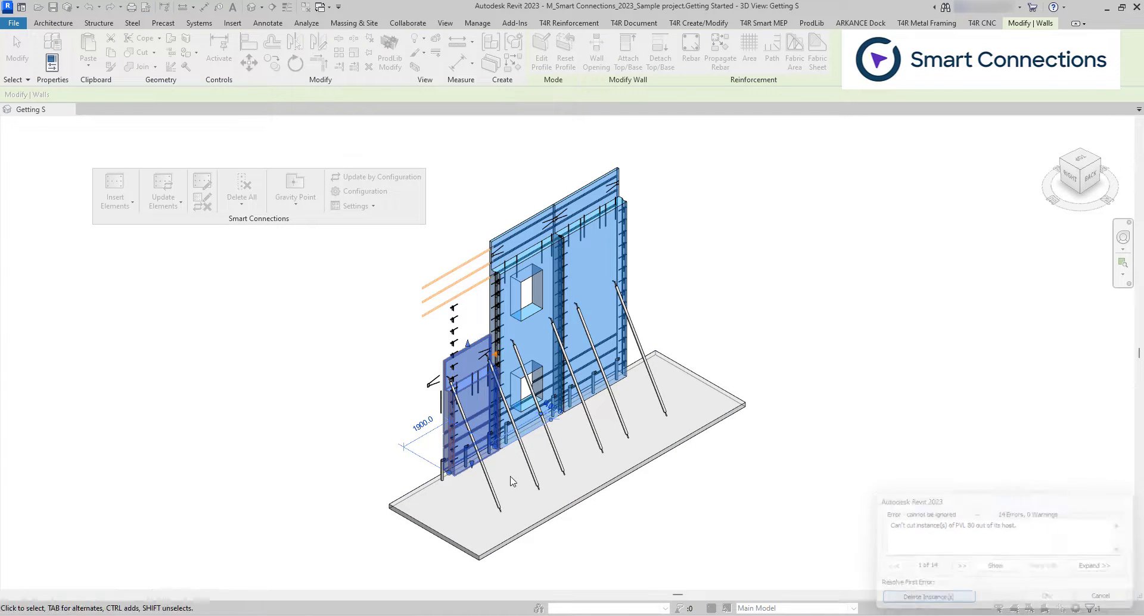
Run Update Elements on the resized left wall to refit its inserts and braces.
left_click(474, 407)
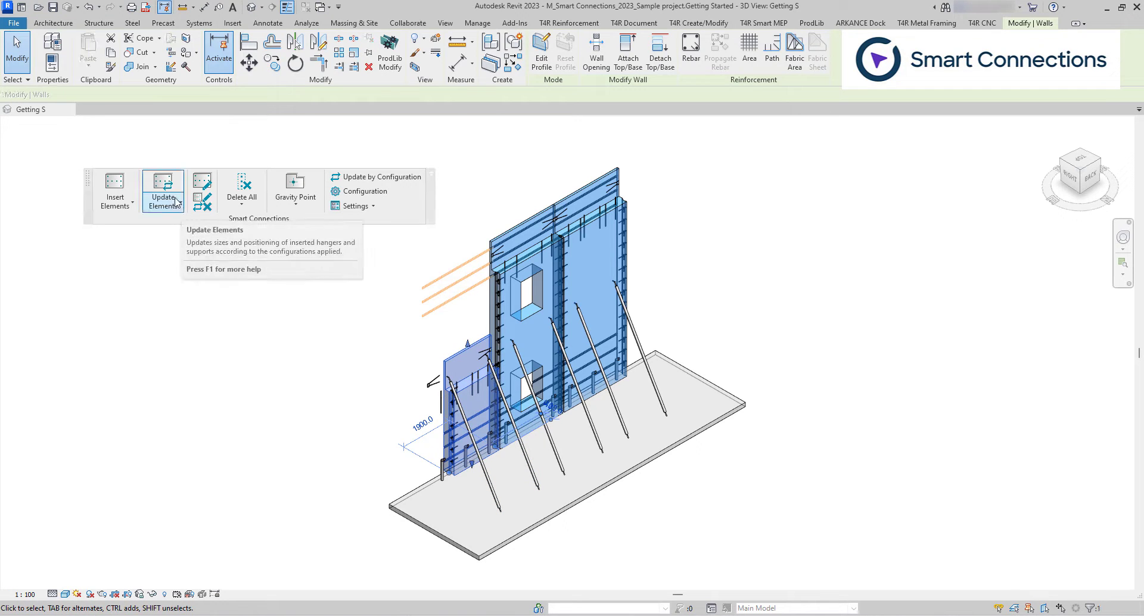
left_click(177, 189)
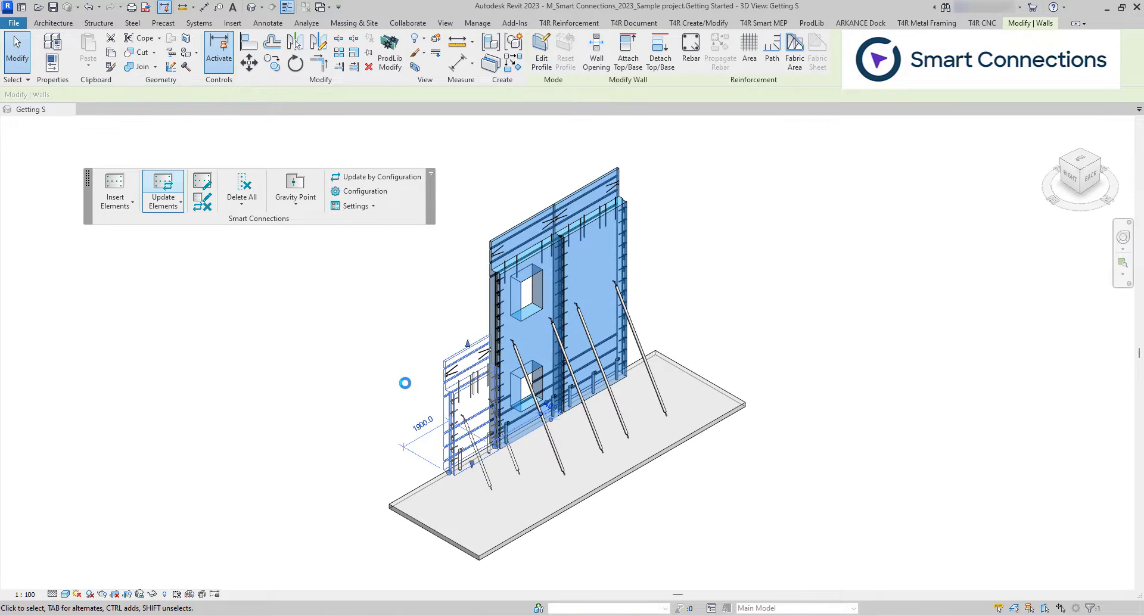
left_click(408, 389)
left_click(175, 204)
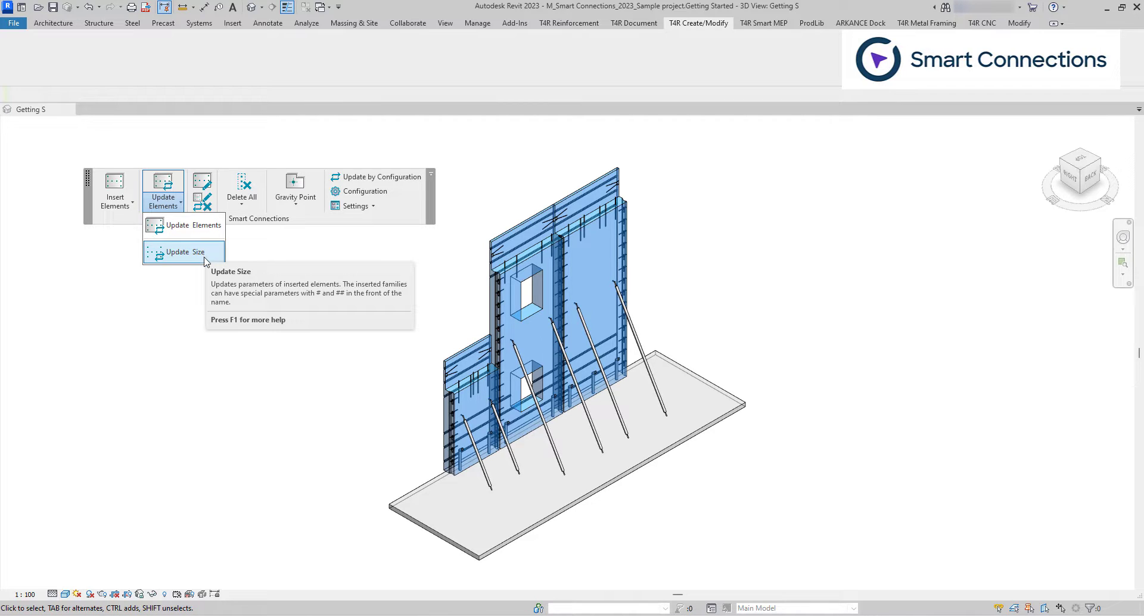
Apply Update Size to the left wall's inserted elements and show the wall's Properties palette.
left_click(204, 254)
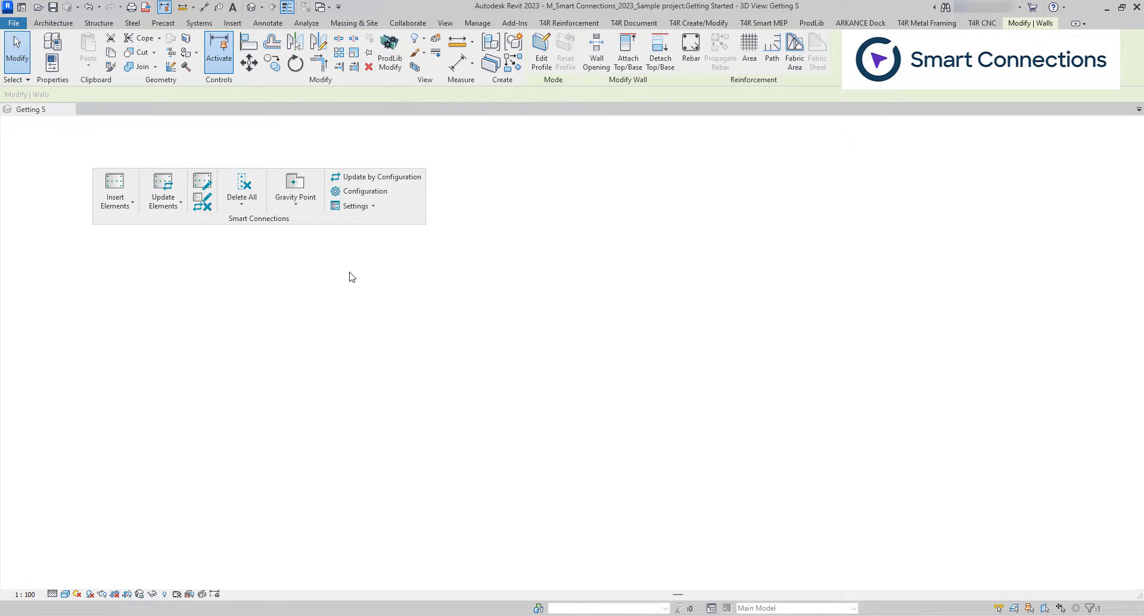
key("ctrl+1")
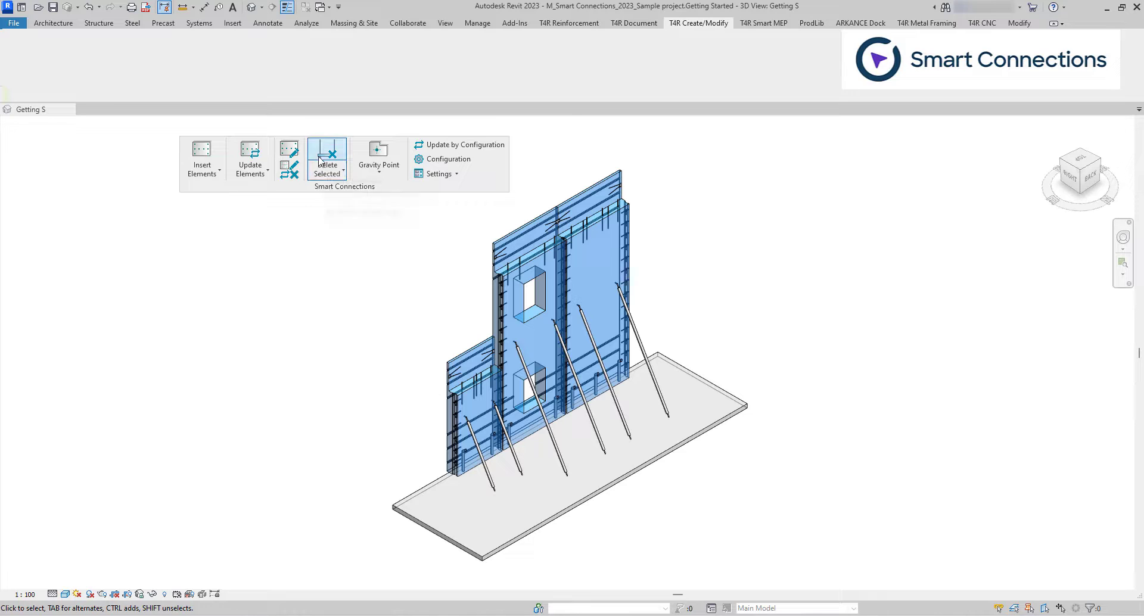
Delete the rightmost brace and its brace connection on the wall.
left_click(647, 357)
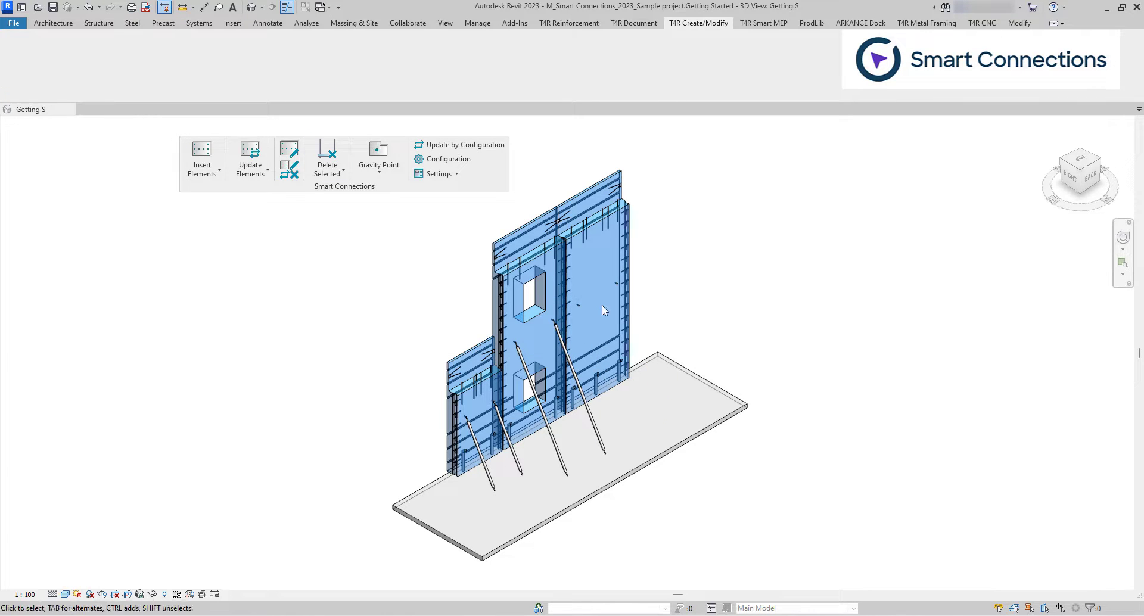
left_click(505, 294)
left_click(327, 156)
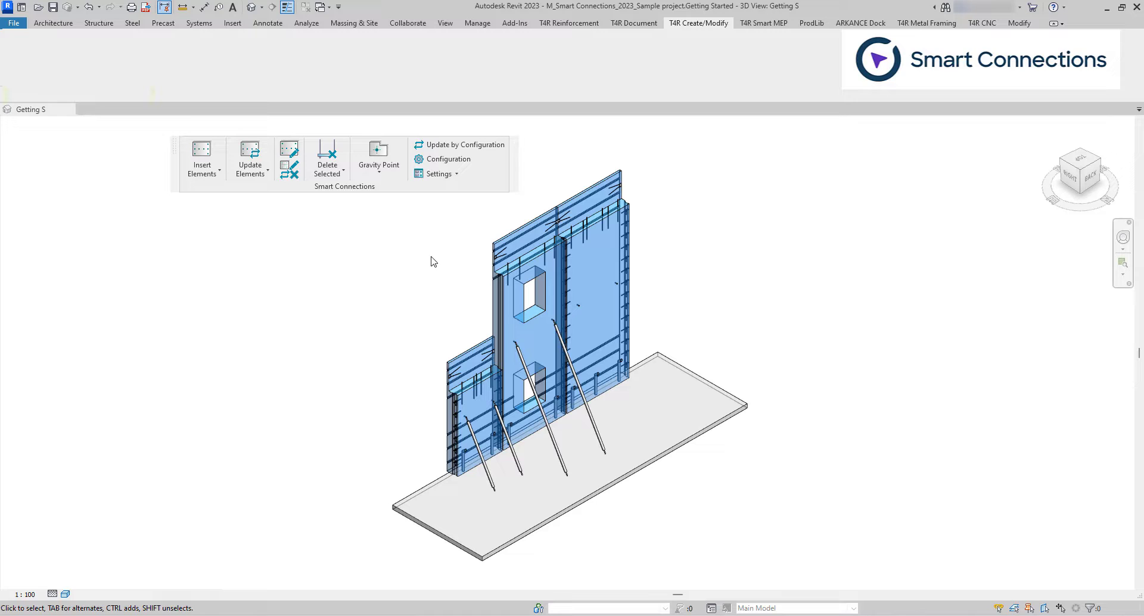
Remove all Smart Connections inserts from the right wall panel with Delete Elements.
left_click(603, 324)
left_click(335, 177)
left_click(360, 219)
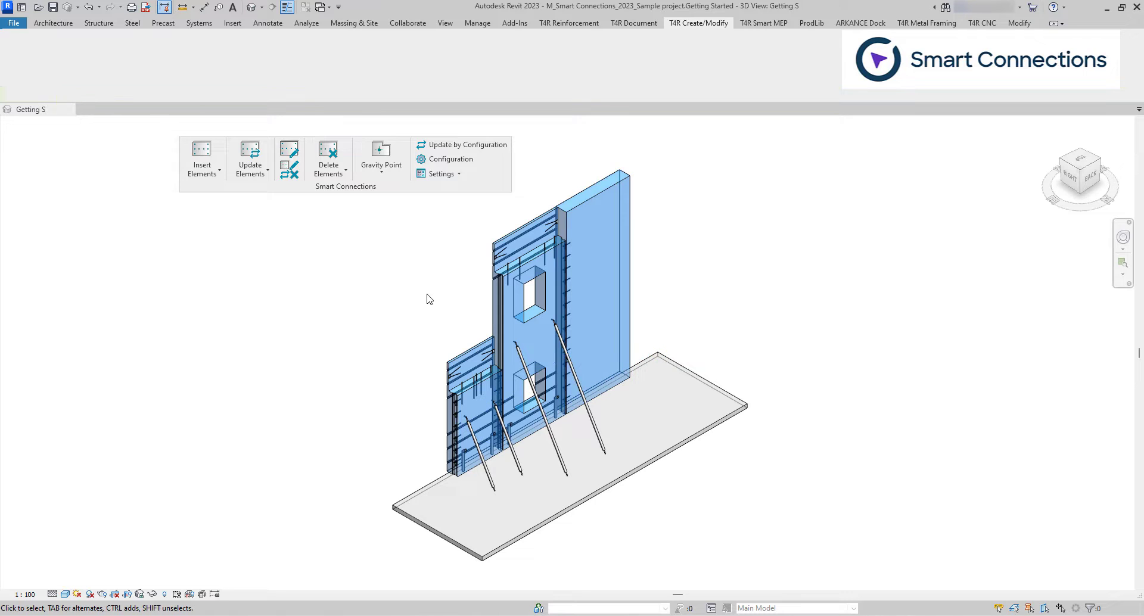
left_click(334, 179)
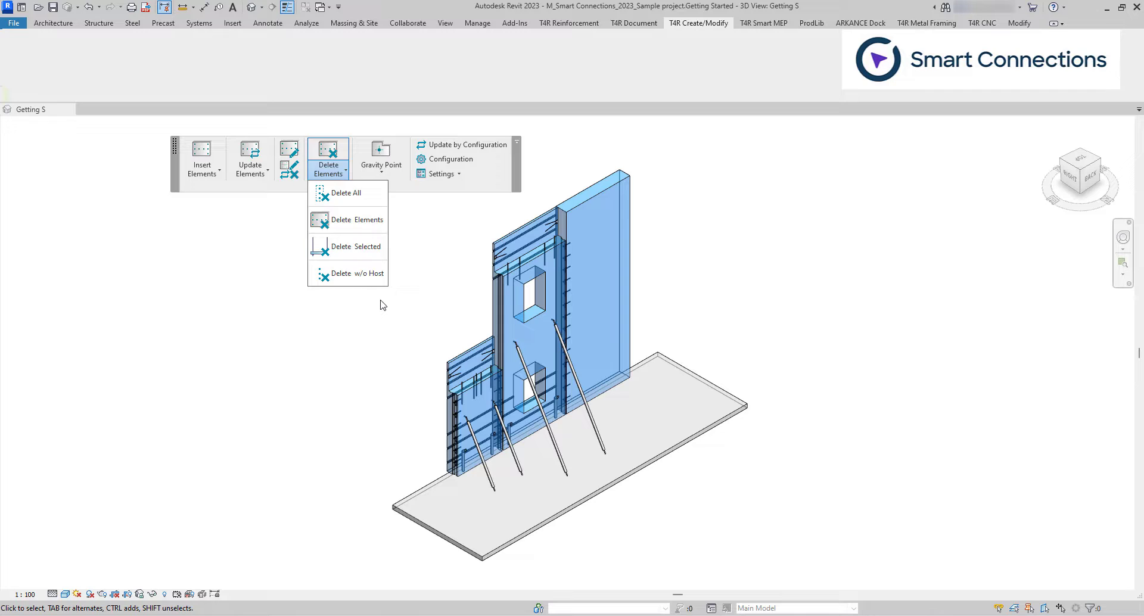
Dismiss the Delete Elements dropdown without deleting anything more.
left_click(380, 302)
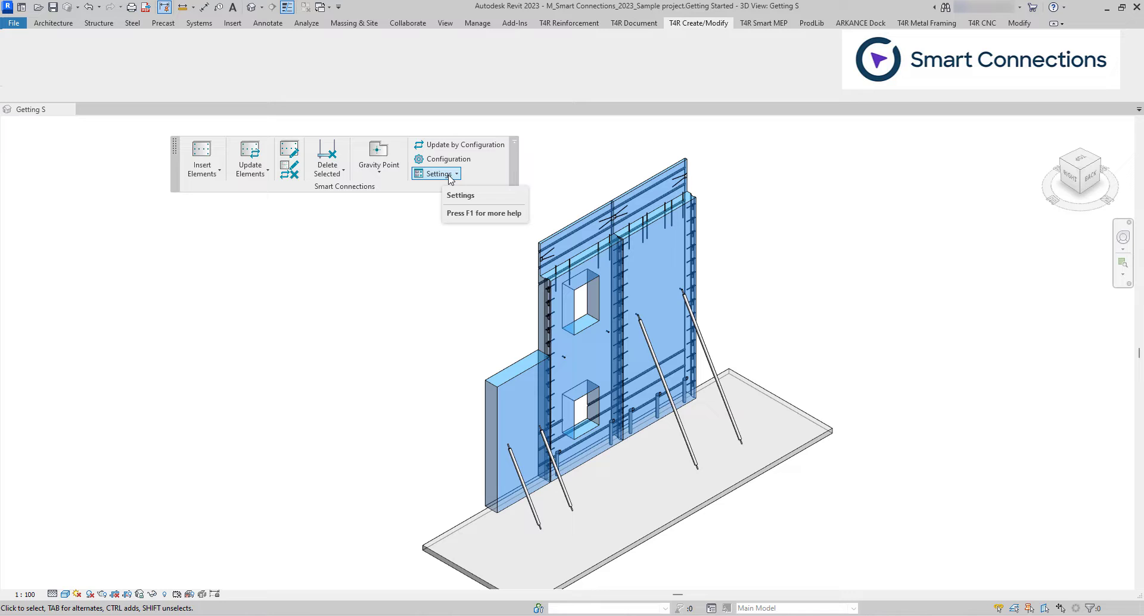
Check the Smart Connections configuration files location, then close that window.
left_click(450, 173)
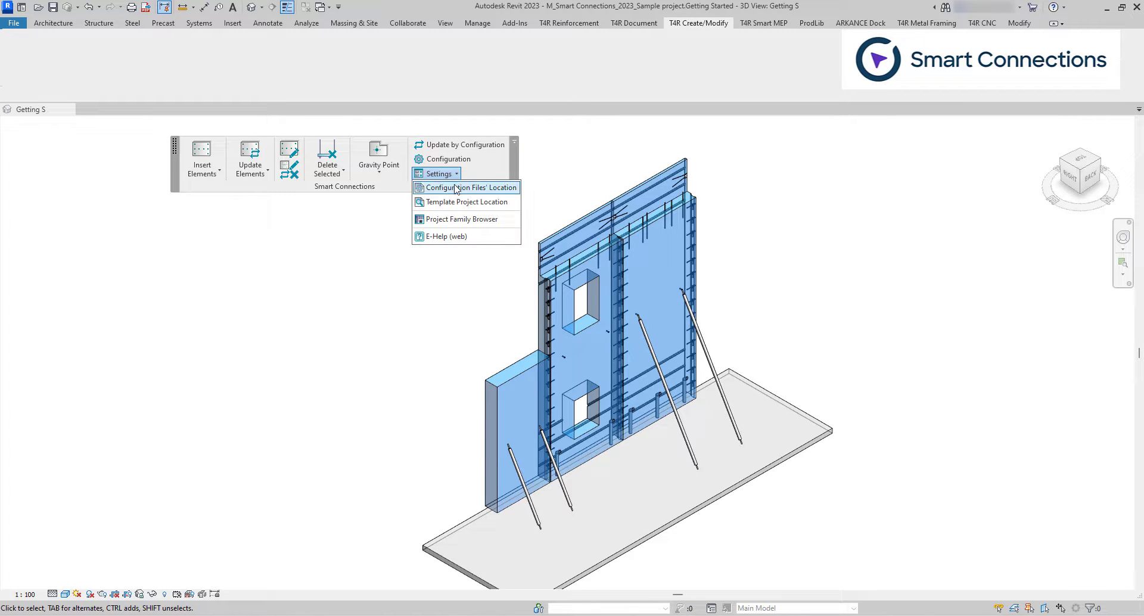
left_click(456, 188)
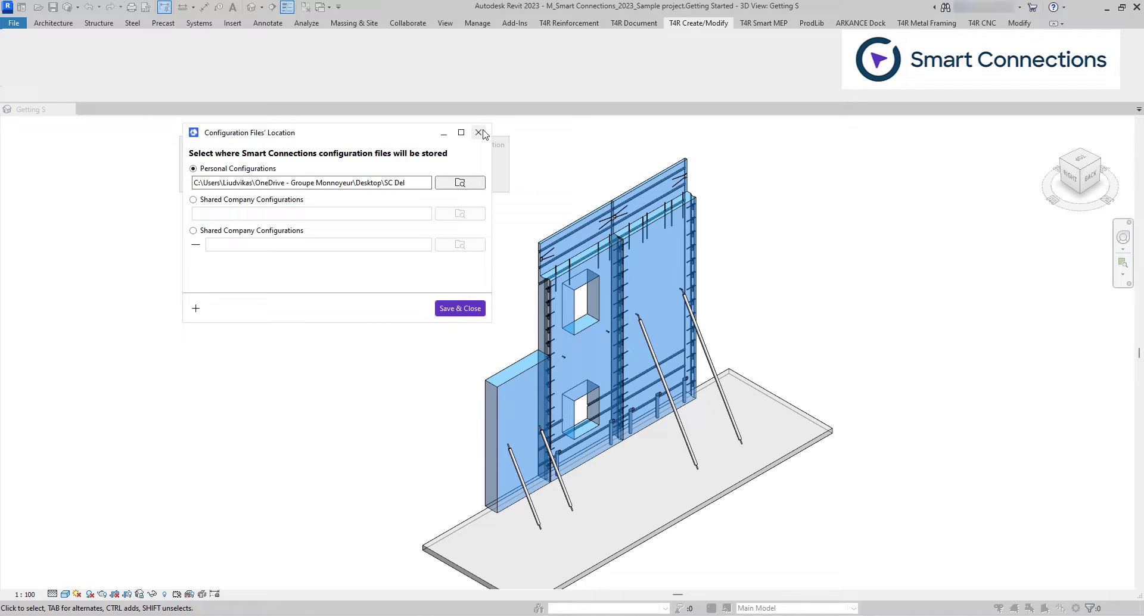
left_click(478, 133)
Check the template project location, then close that window.
left_click(411, 176)
left_click(467, 212)
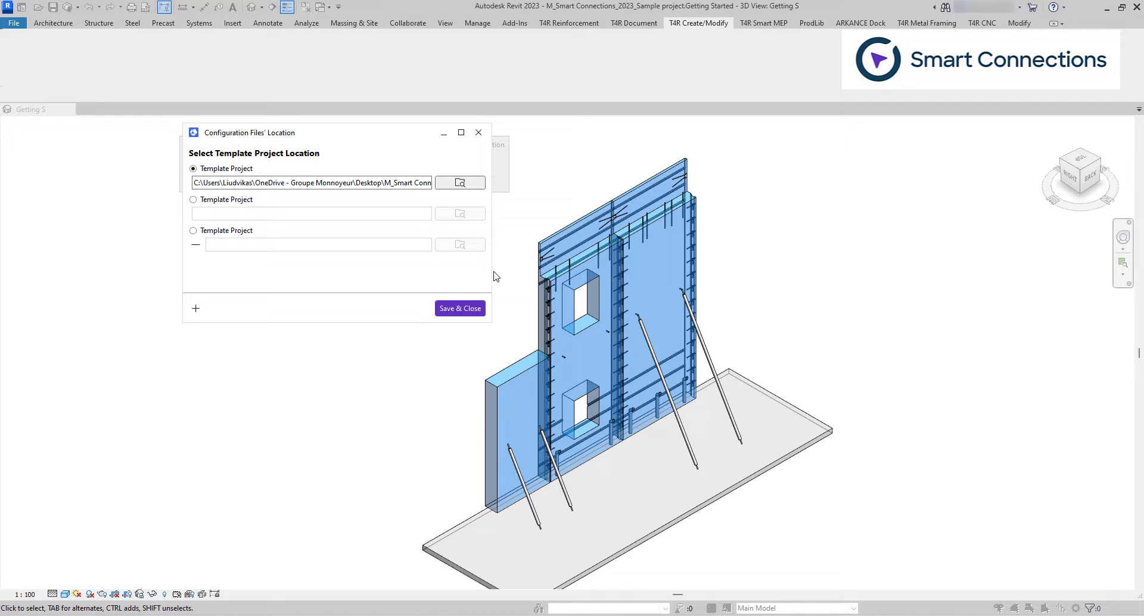
left_click(478, 133)
left_click(417, 174)
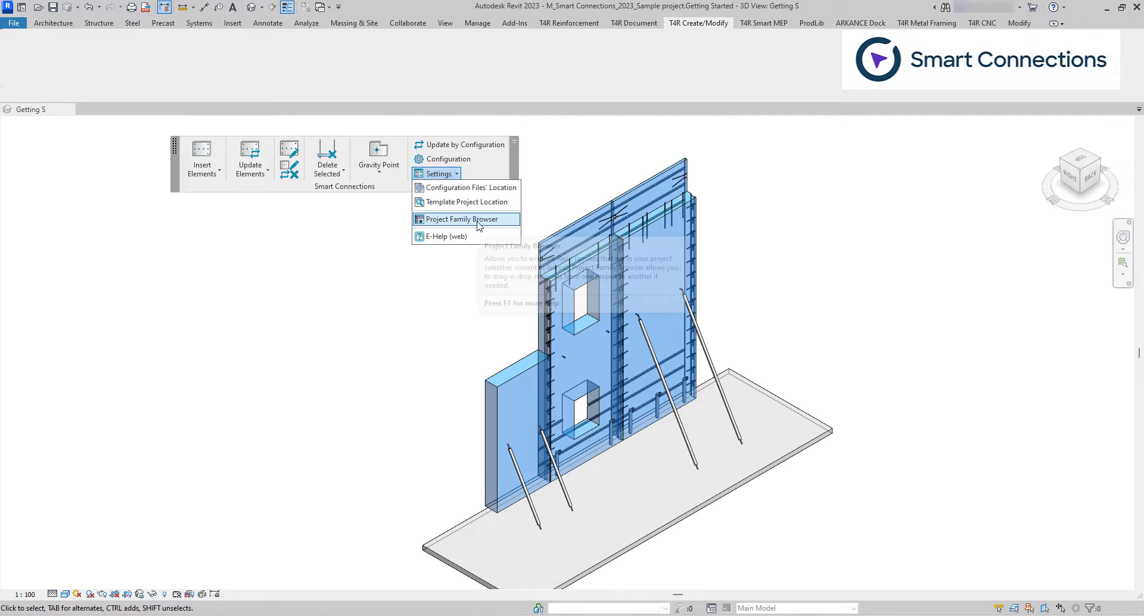
Filter the Project Family Browser's Structural Connections families to names containing 'Cut'.
left_click(470, 220)
left_click(352, 181)
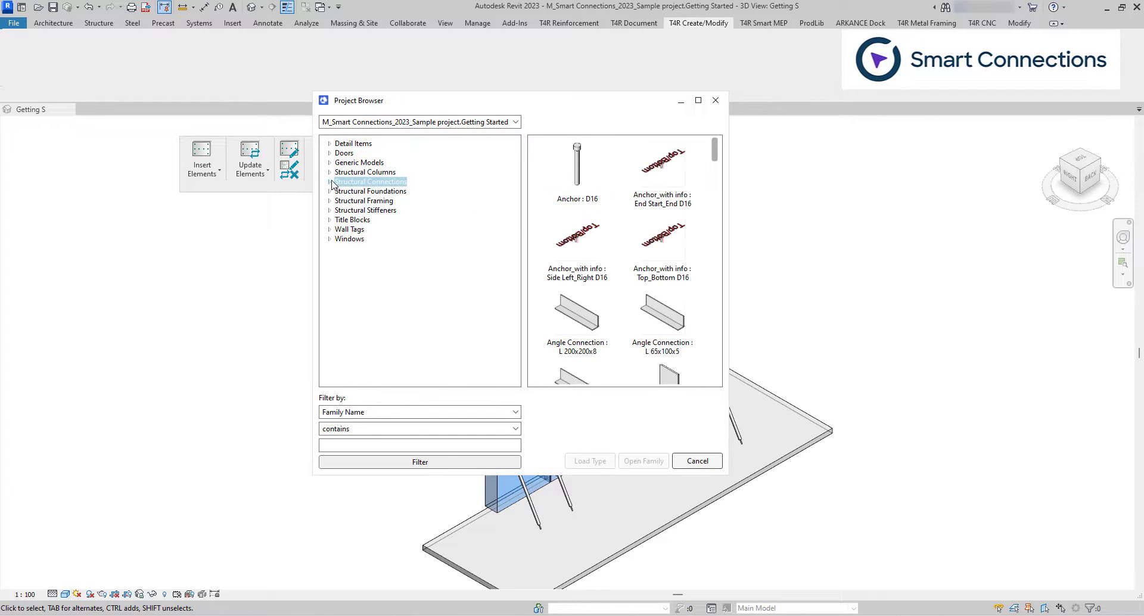
left_click(391, 445)
type("Cut")
left_click(405, 464)
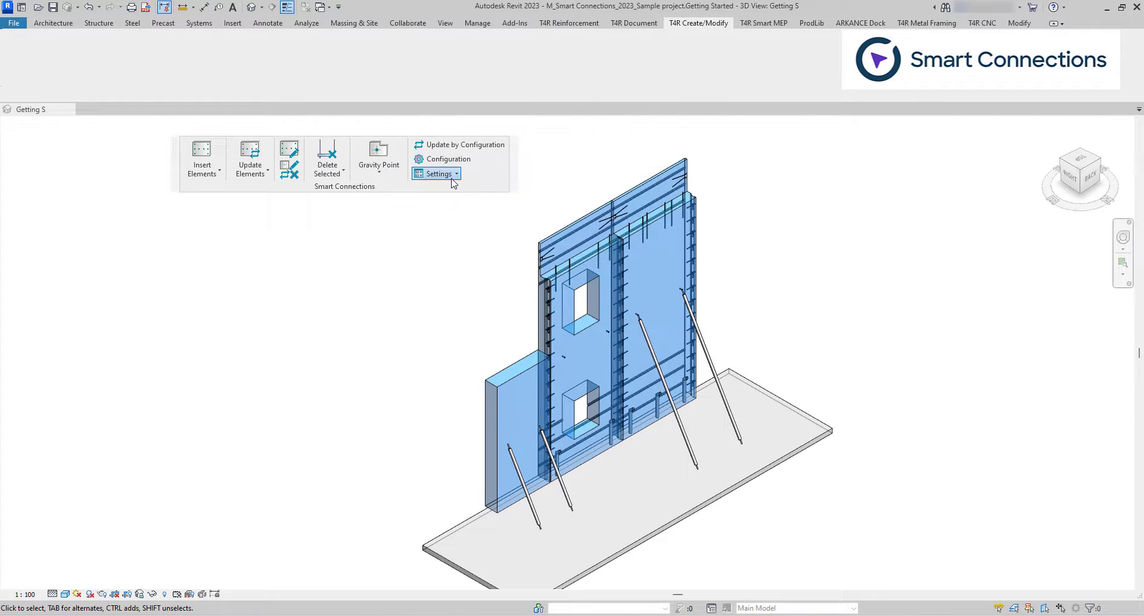
left_click(439, 173)
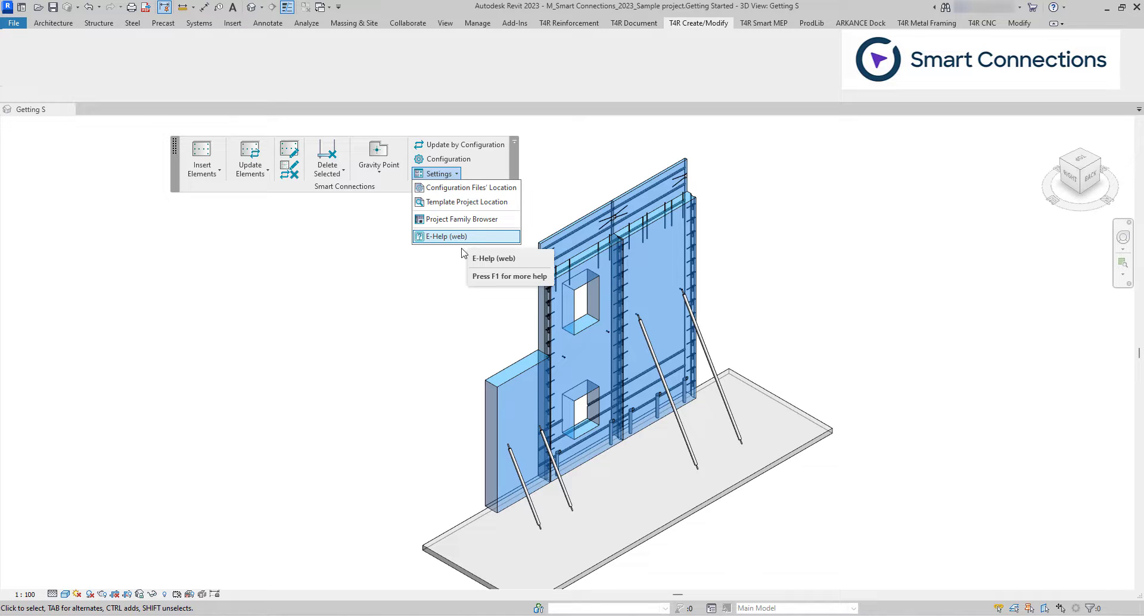
In the SW_8 configuration, set Rule 1 to Girder : 180 and add Top and Bottom faces.
left_click(451, 280)
left_click(464, 162)
left_click(274, 258)
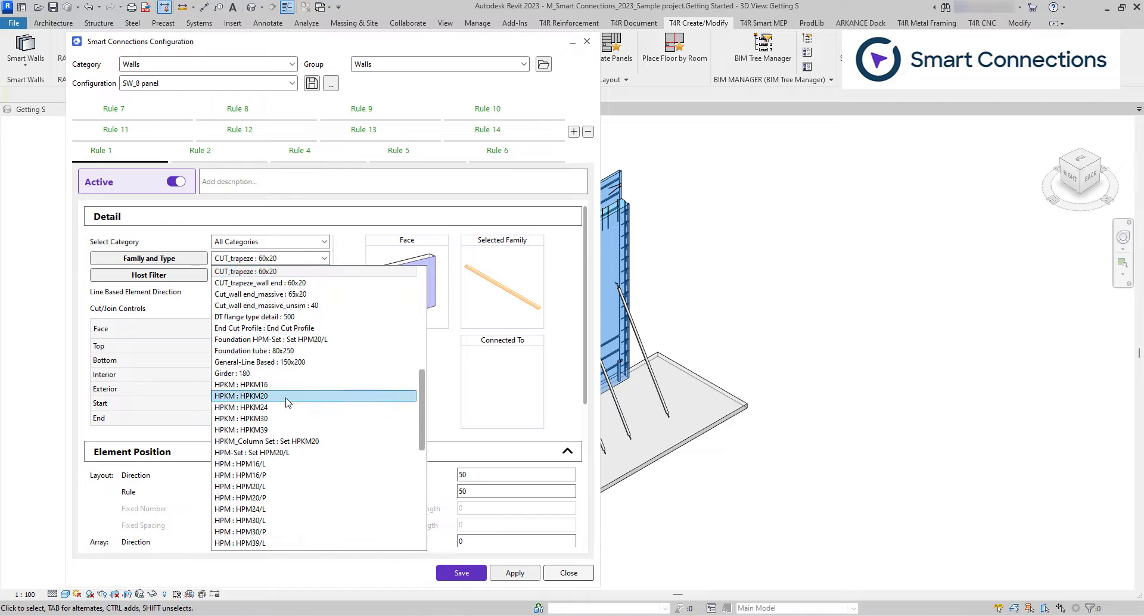
left_click(271, 373)
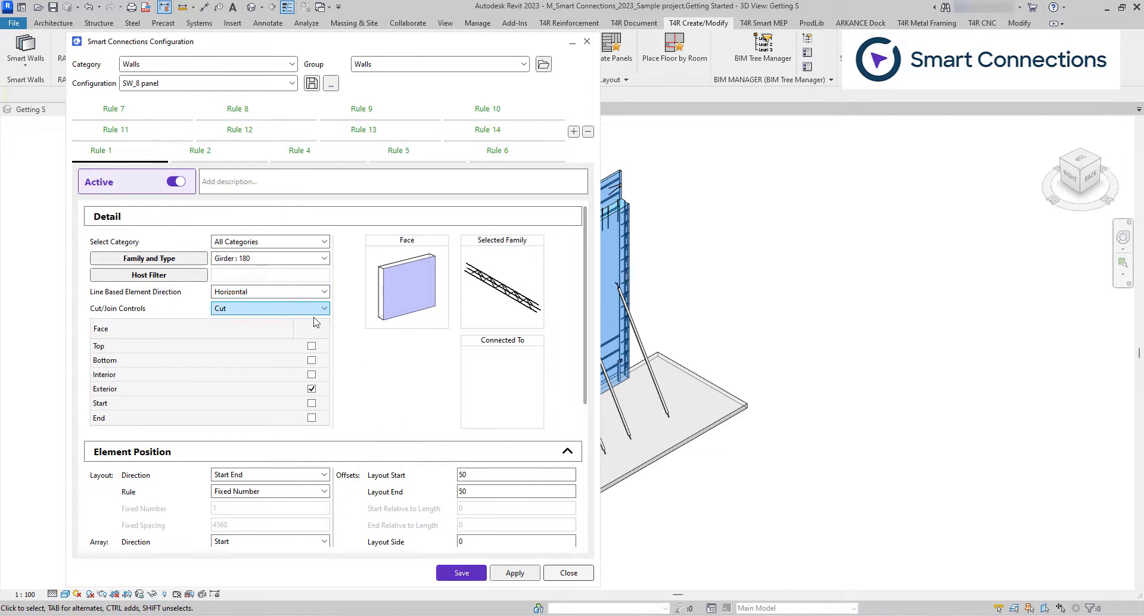
left_click(311, 346)
left_click(311, 360)
scroll(375, 383, "down", 3)
scroll(449, 426, "down", 2)
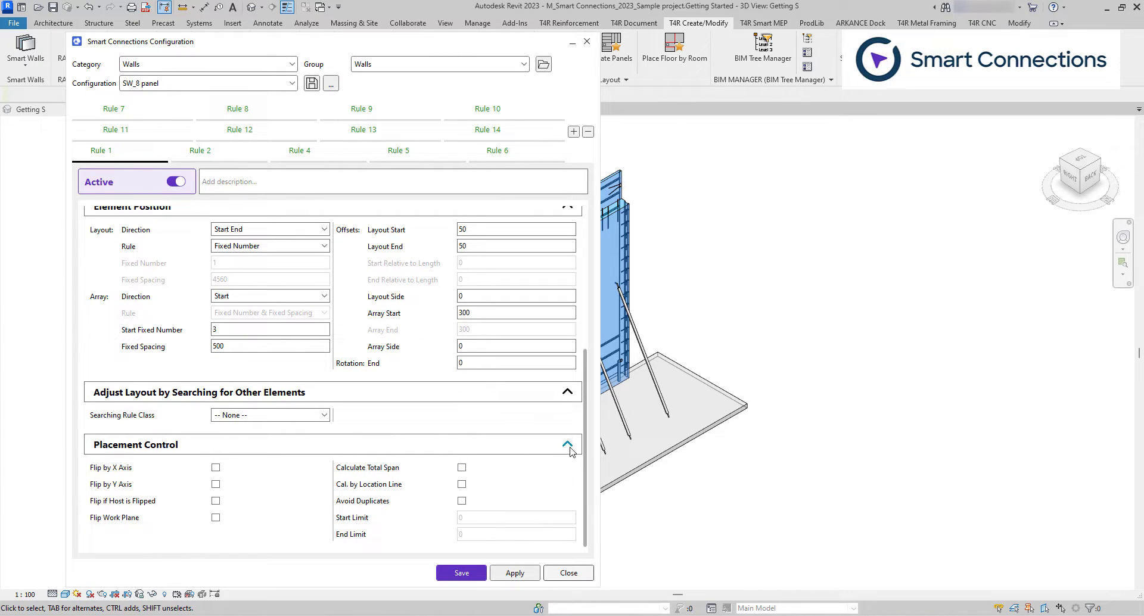
scroll(570, 450, "up", 5)
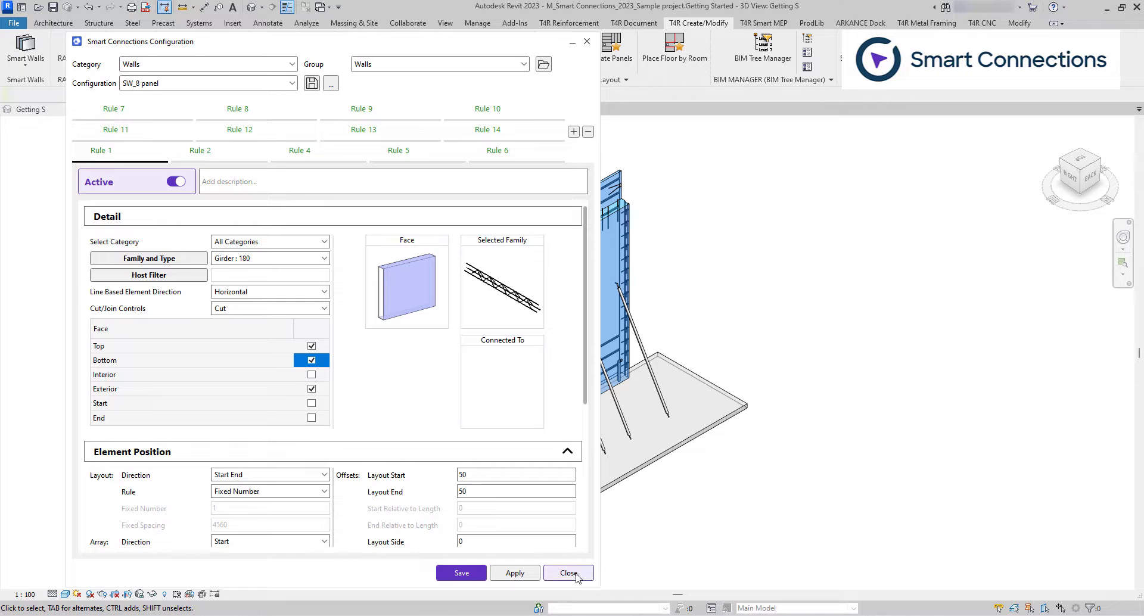